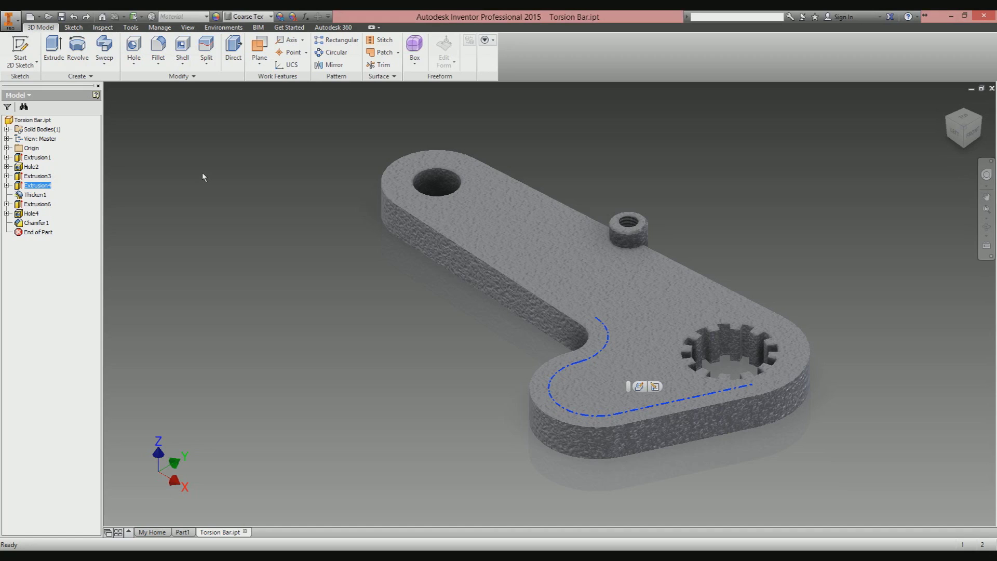
left_click(203, 177)
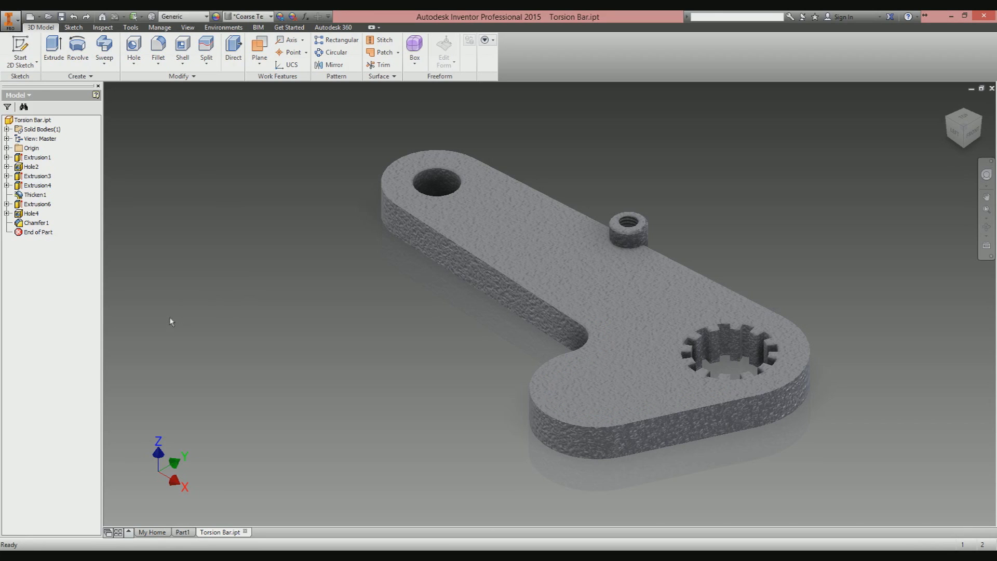
left_click(341, 42)
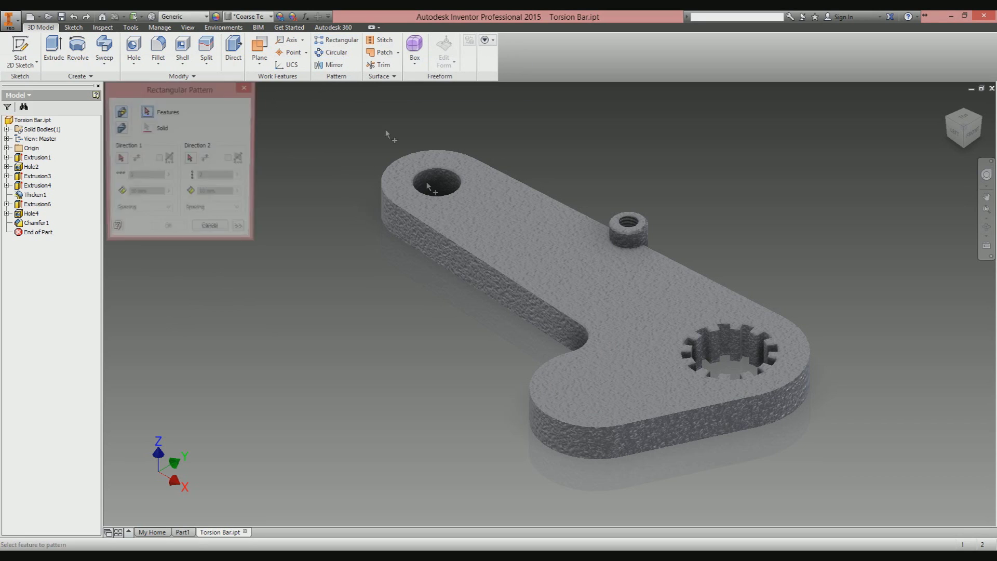
left_click(628, 220)
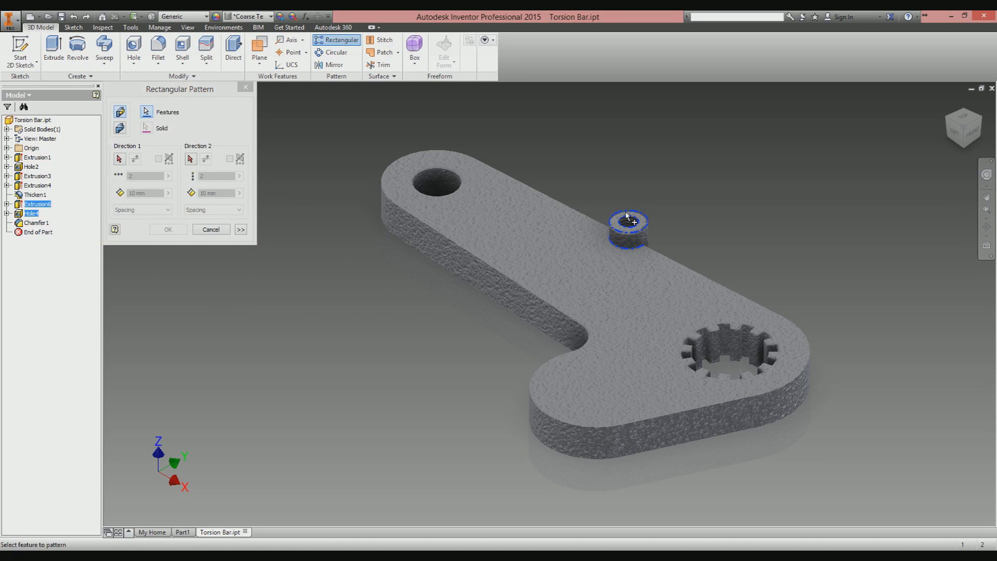
left_click(643, 222)
left_click(120, 160)
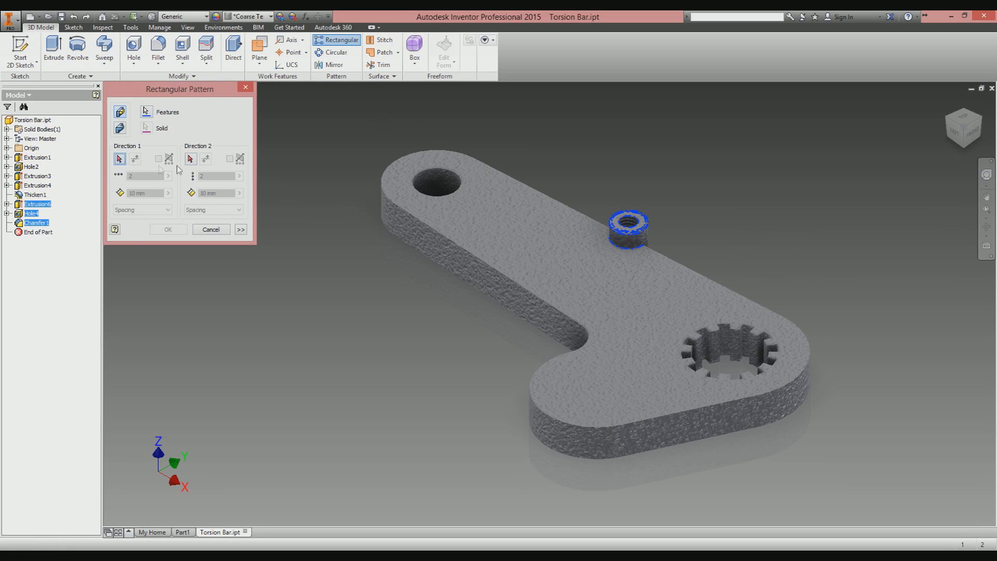
left_click(549, 196)
type("5")
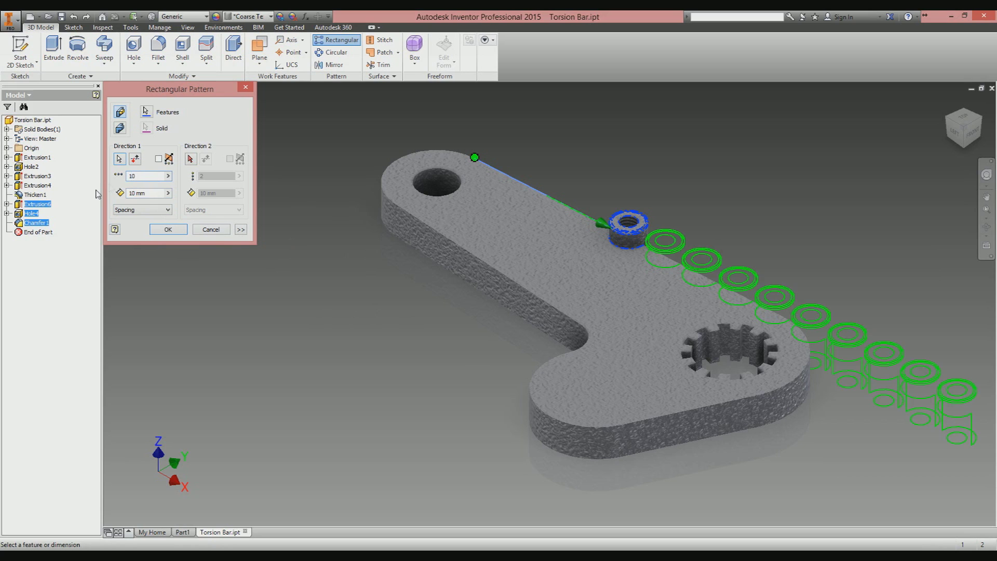
scroll(394, 225, "up", 4)
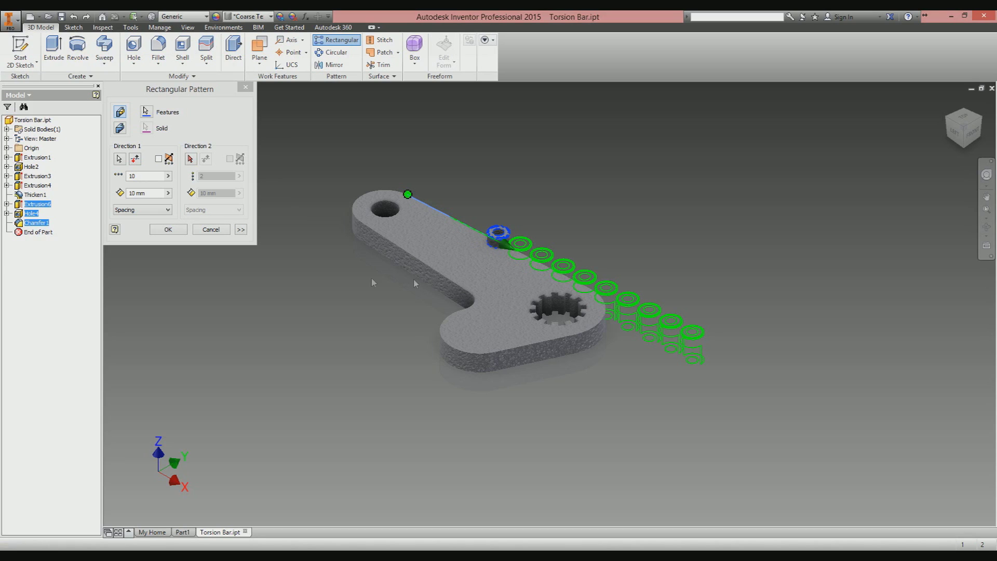
left_click(211, 229)
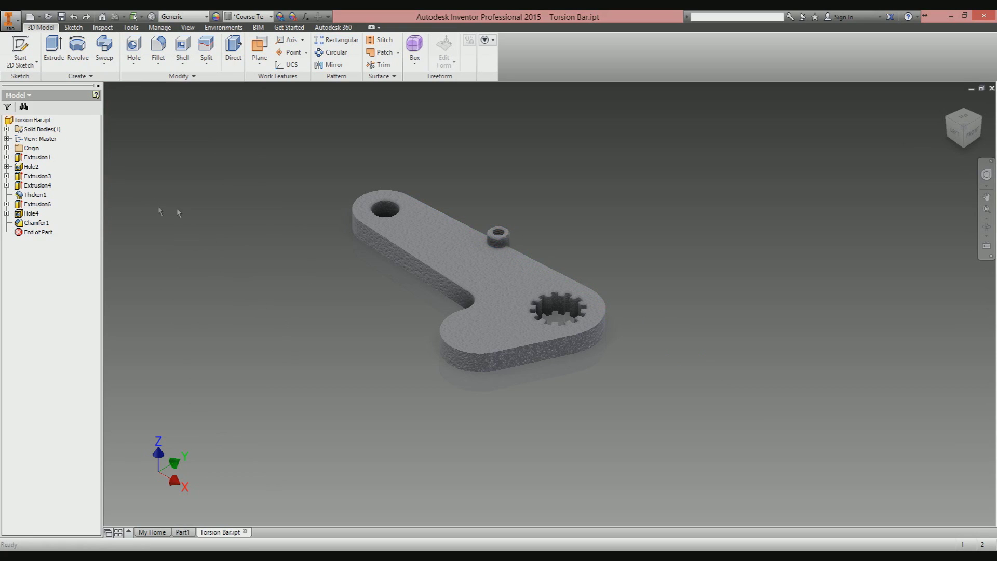
Start a new 2D sketch on the top face of the torsion bar.
middle_click_drag(380, 330, 339, 370)
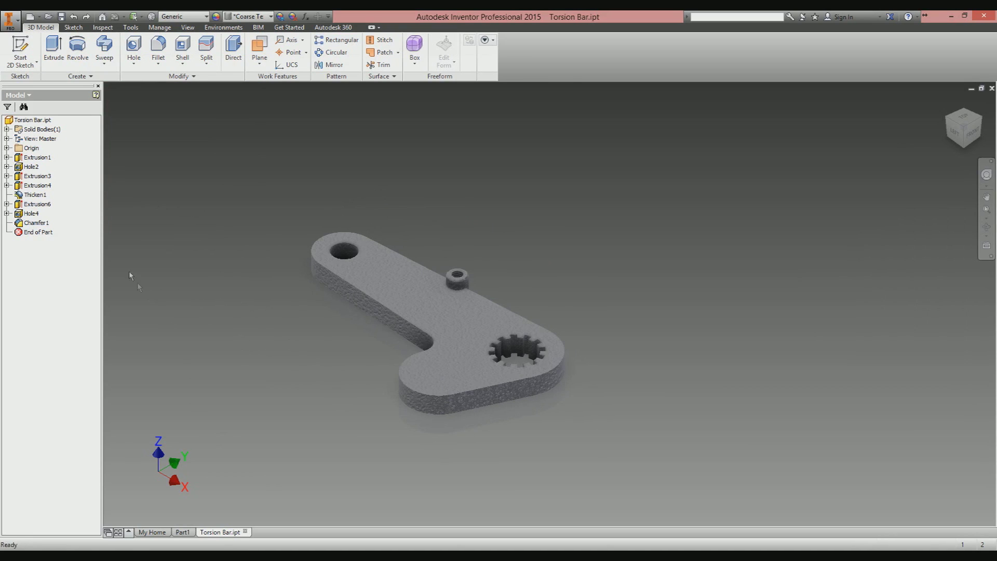
left_click(24, 47)
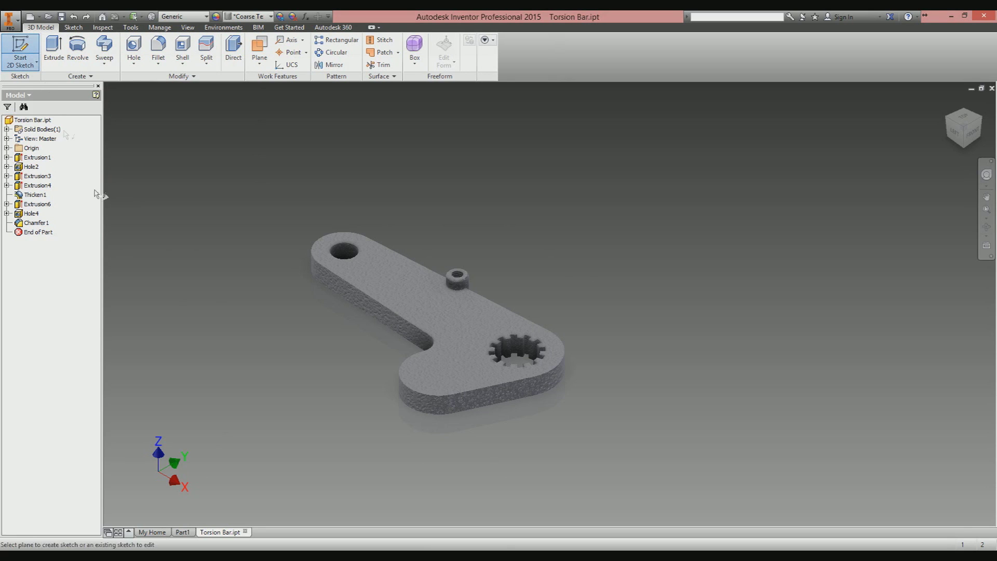
left_click(395, 281)
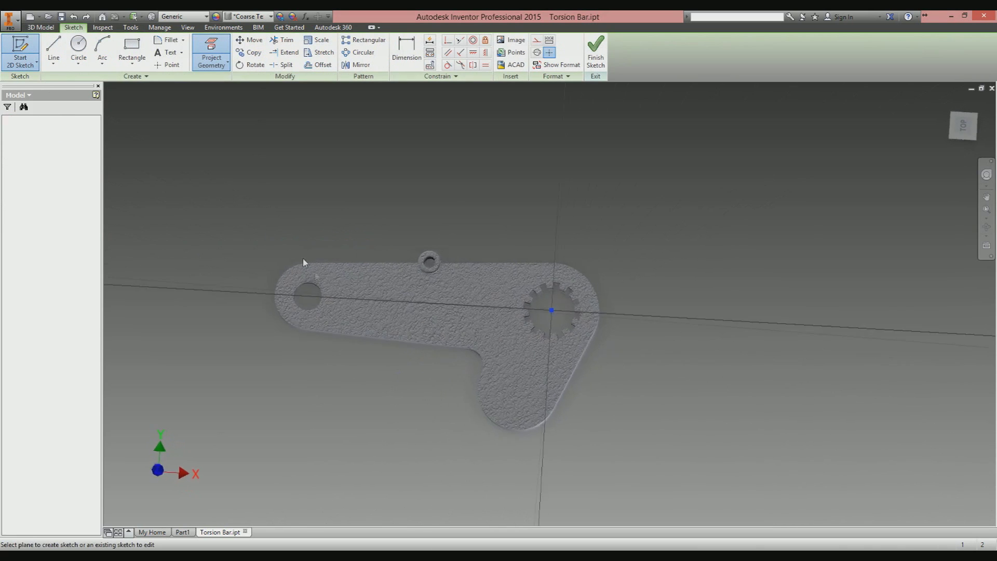
Review the 2D sketch settings in the application options, including the edge autoprojection choices.
left_click(12, 21)
left_click(92, 305)
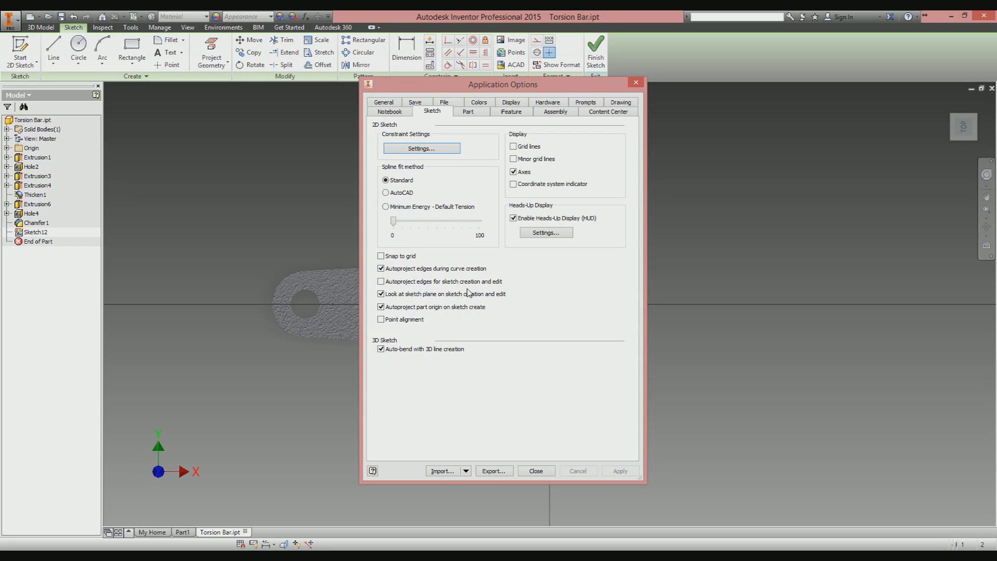
left_click(545, 472)
Project the bar's top-face outline into the sketch, covering its straight edges and rounded corners on both sides of the threaded boss.
key("F4")
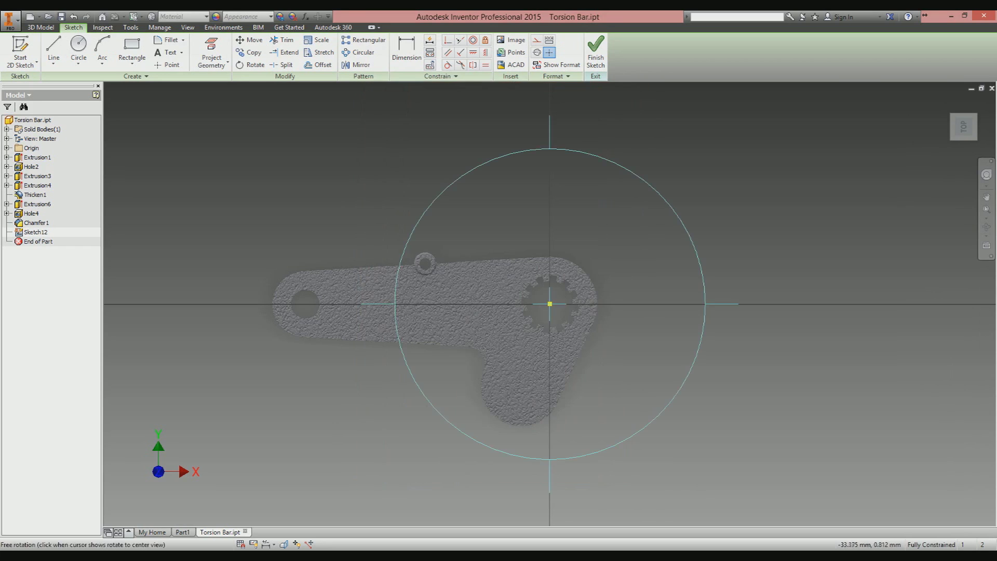
left_click_drag(422, 318, 503, 338)
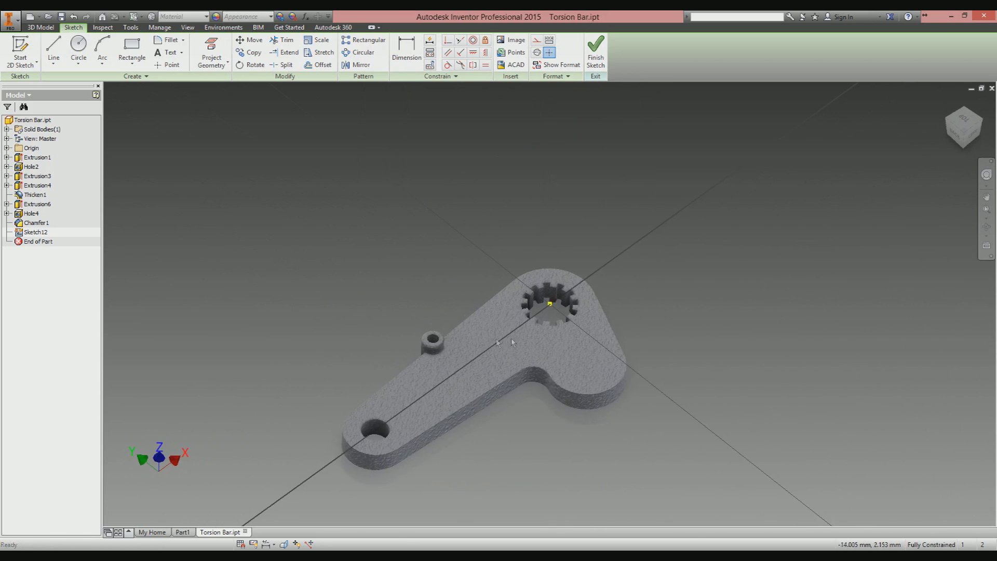
middle_click_drag(487, 323, 527, 270)
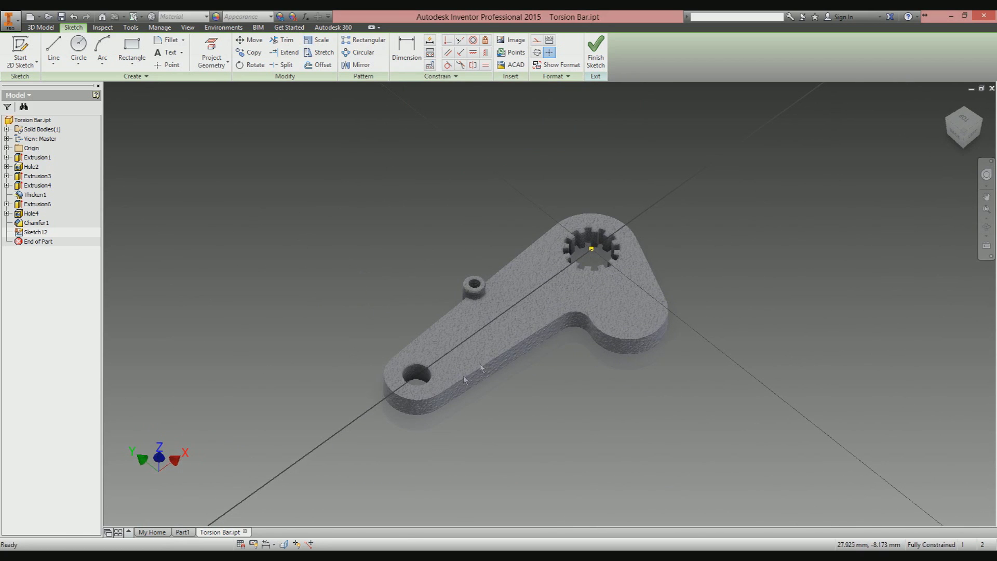
left_click(211, 52)
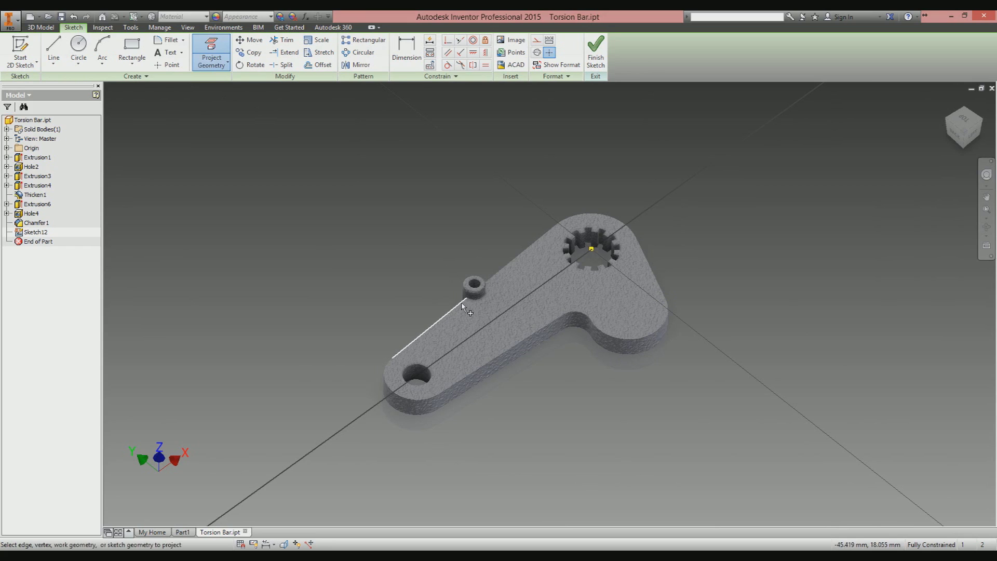
left_click(385, 376)
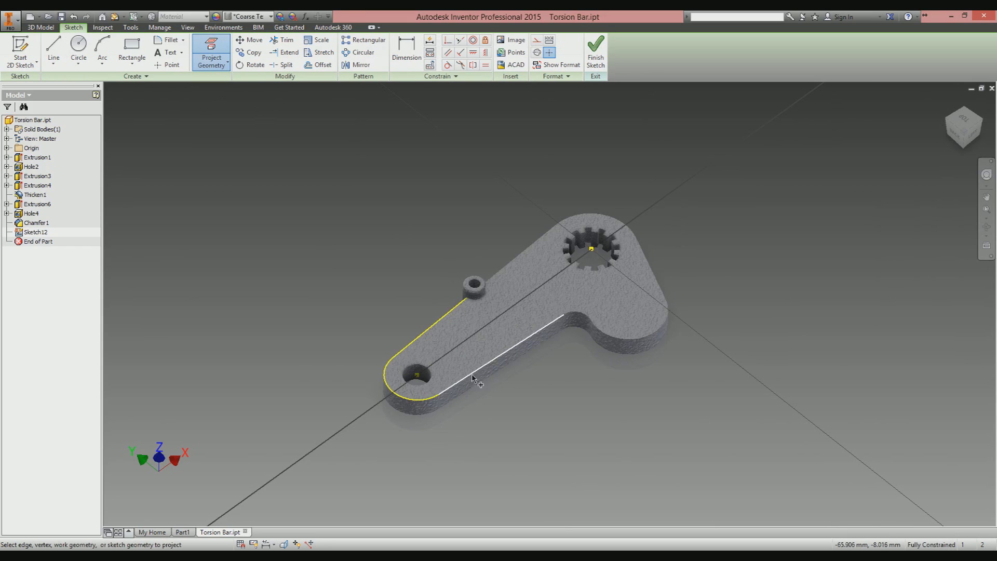
left_click(581, 314)
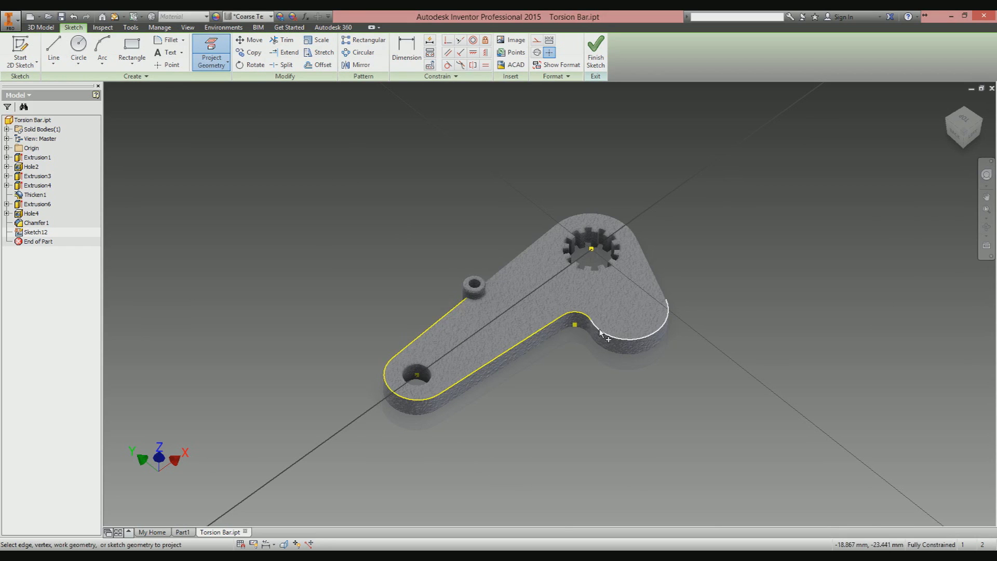
left_click(600, 330)
left_click(655, 278)
left_click(625, 220)
left_click(541, 237)
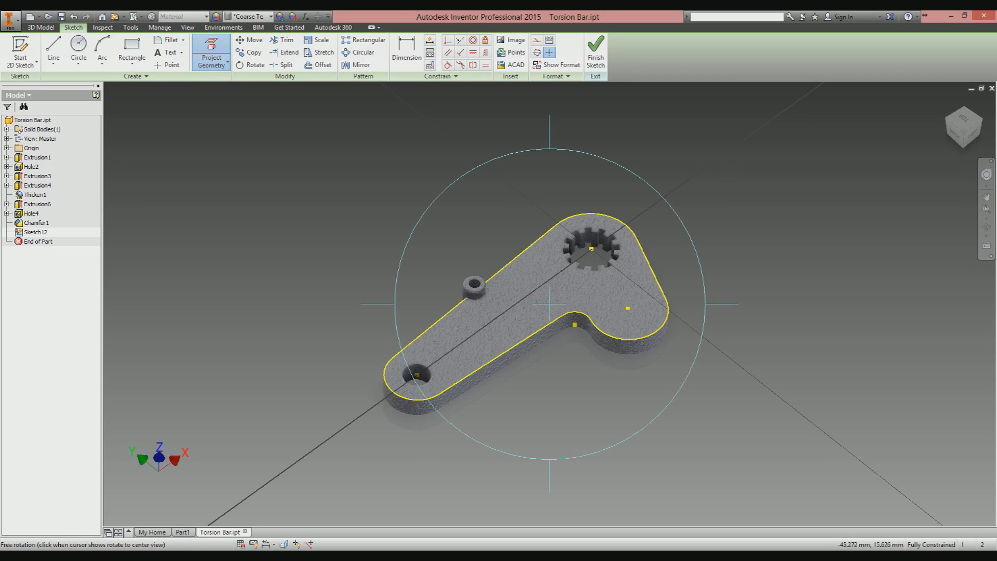
Slice the graphics at the sketch plane and draw a line closing the gap in the projected outline under the threaded boss.
middle_click_drag(481, 275, 469, 322, "shift")
scroll(468, 323, "up", 5)
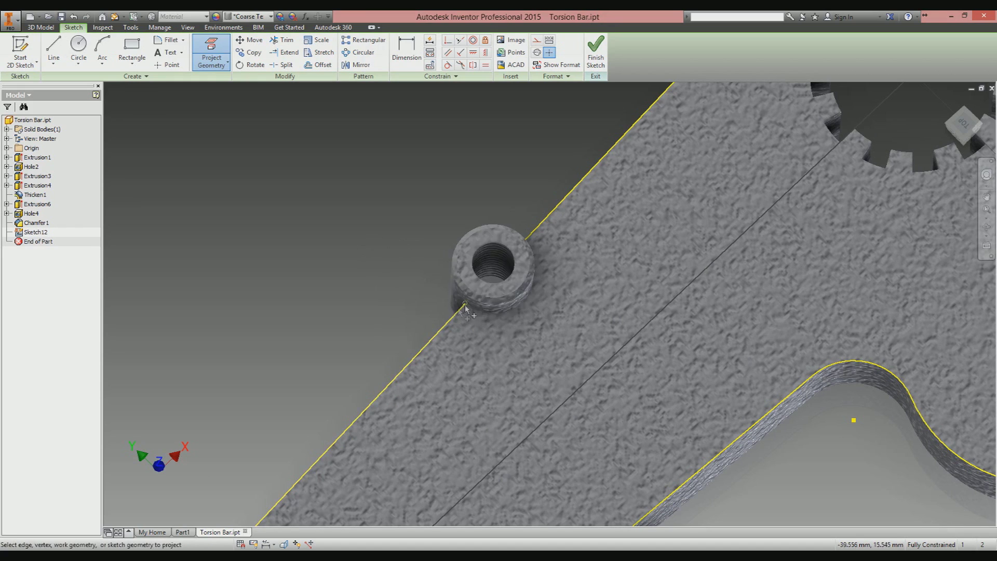
key("F7")
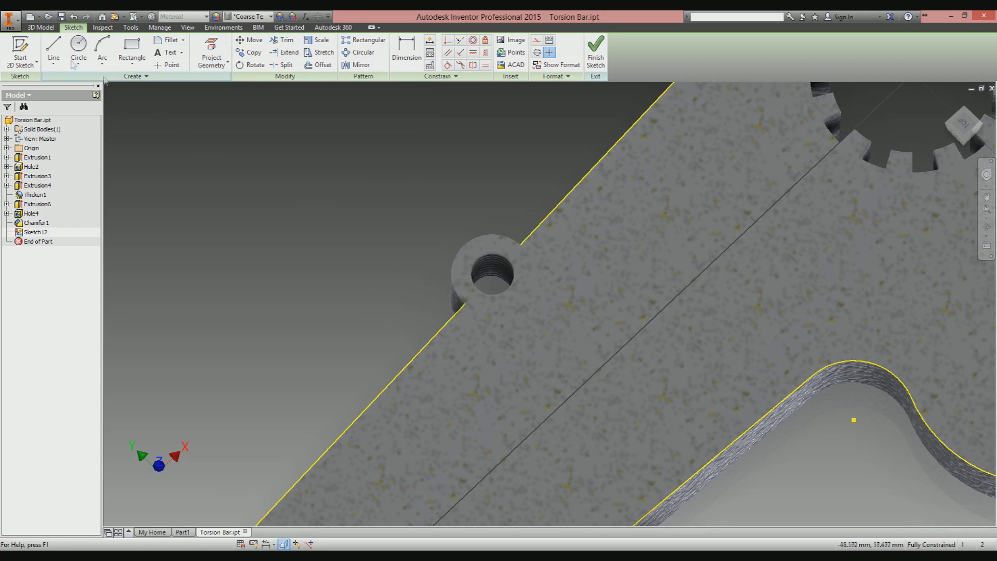
left_click(51, 52)
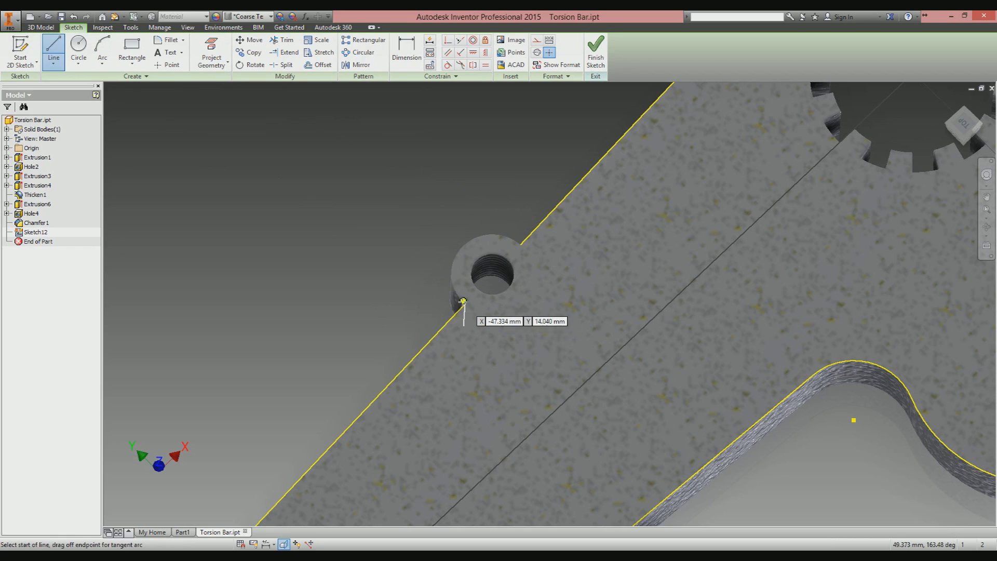
left_click(465, 303)
double_click(521, 245)
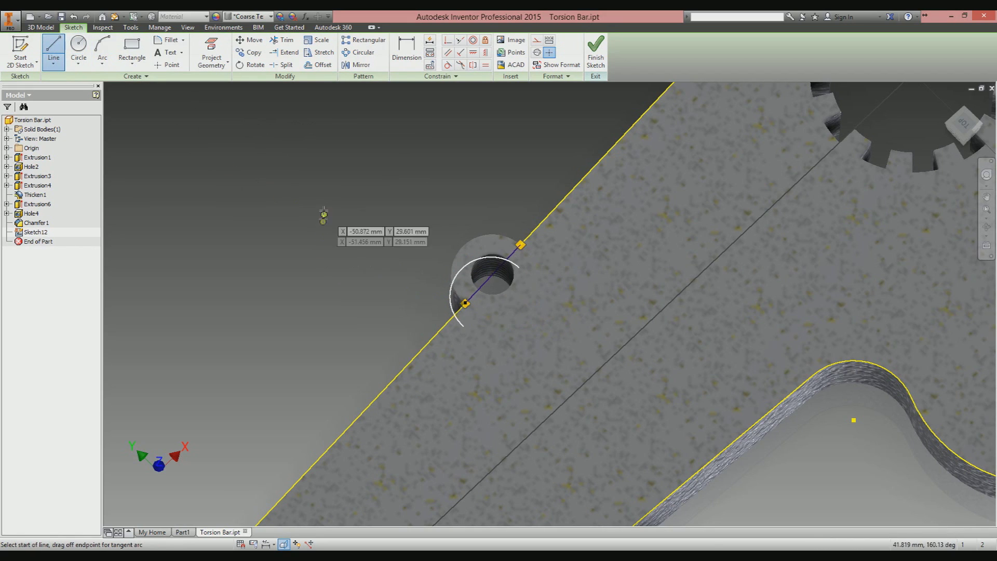
right_click(331, 195)
left_click(359, 195)
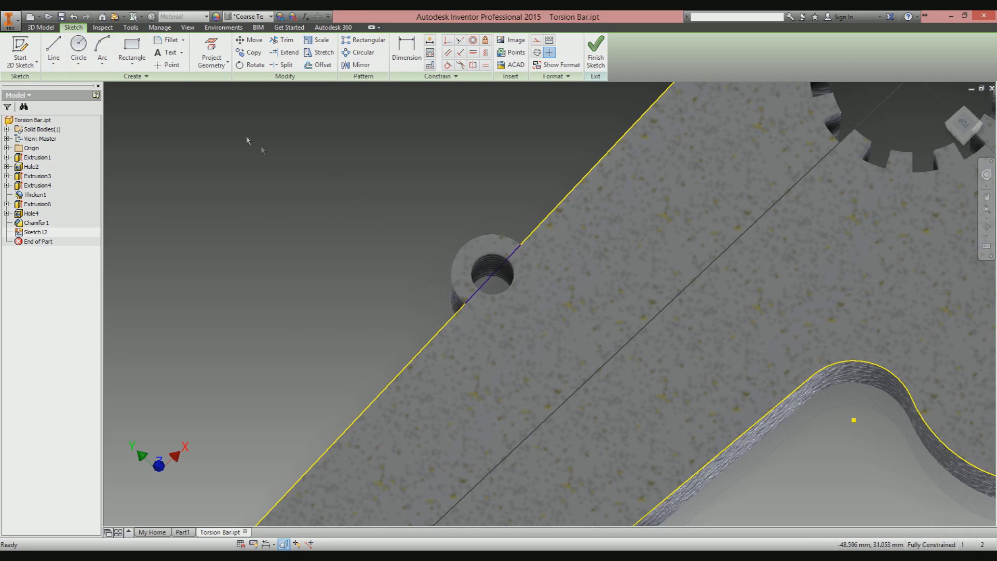
Place a sketch point at the boss hole's centre on the closing line and finish the sketch.
left_click(166, 65)
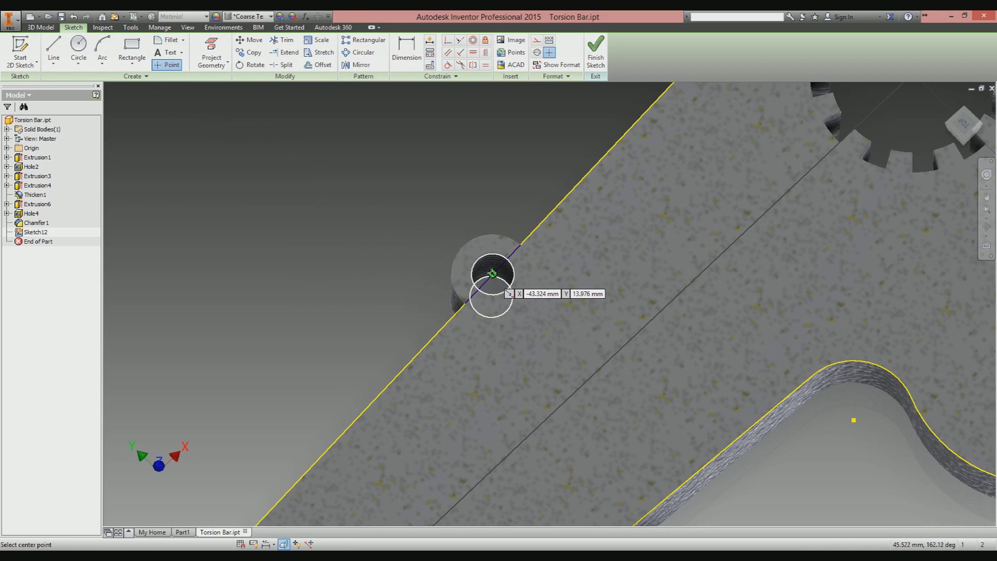
left_click(492, 274)
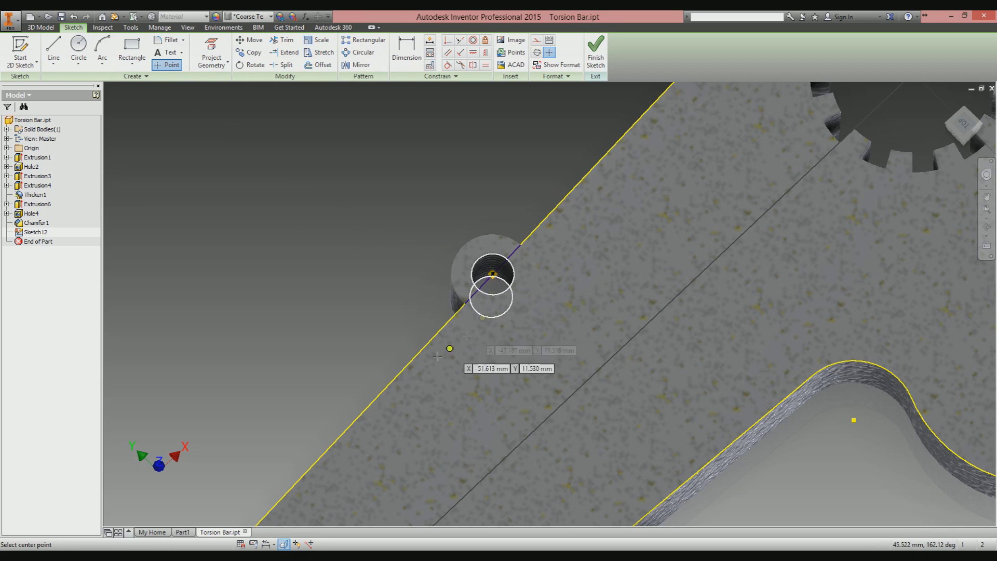
left_click(596, 49)
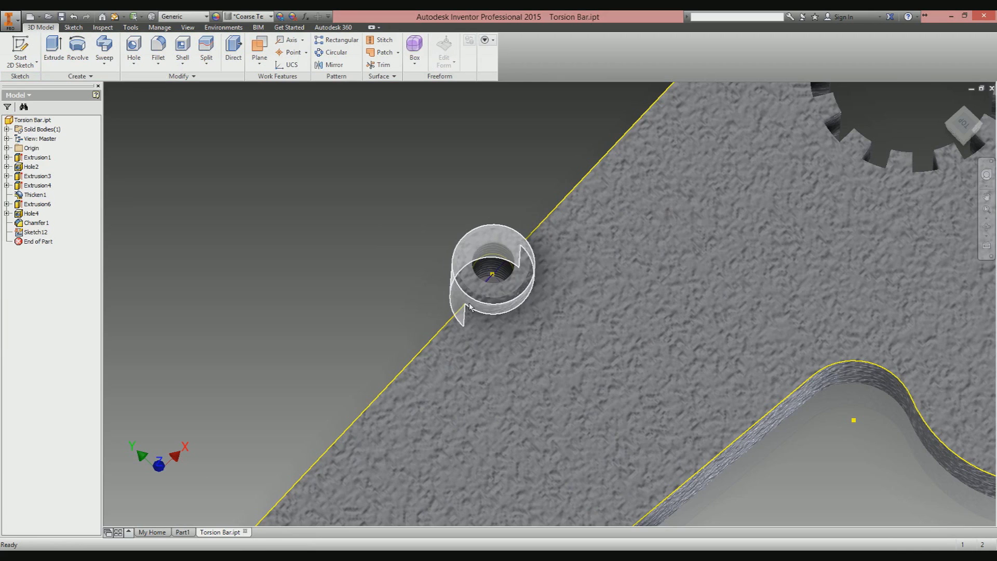
Start a rectangular pattern of the threaded boss, including its extrusion, hole and chamfer.
key("F6")
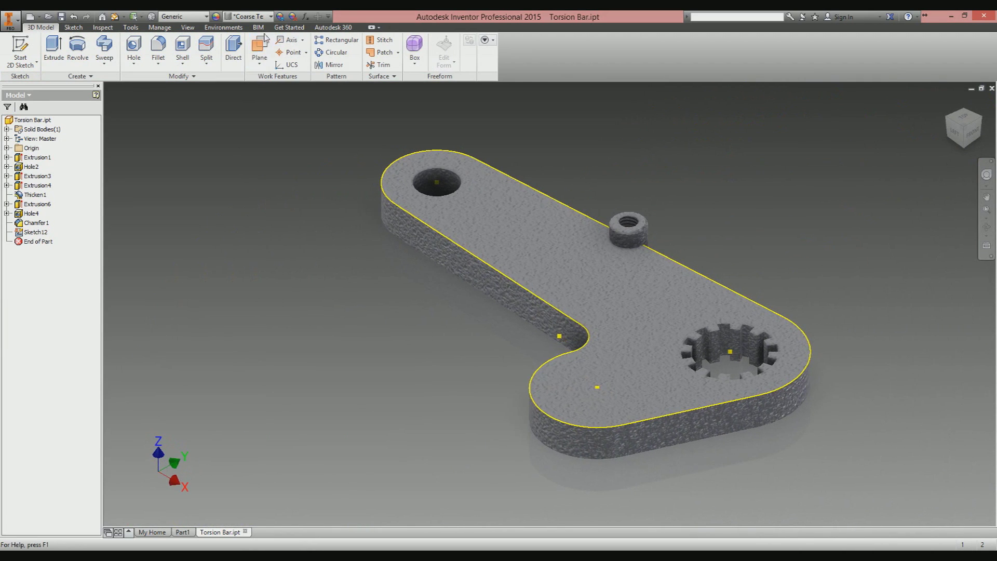
left_click(338, 41)
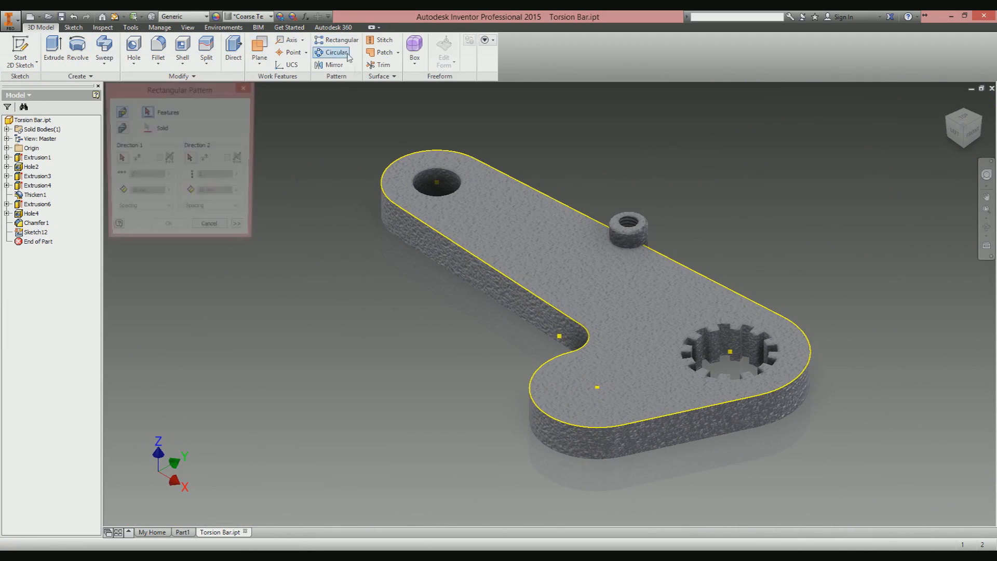
left_click(647, 225)
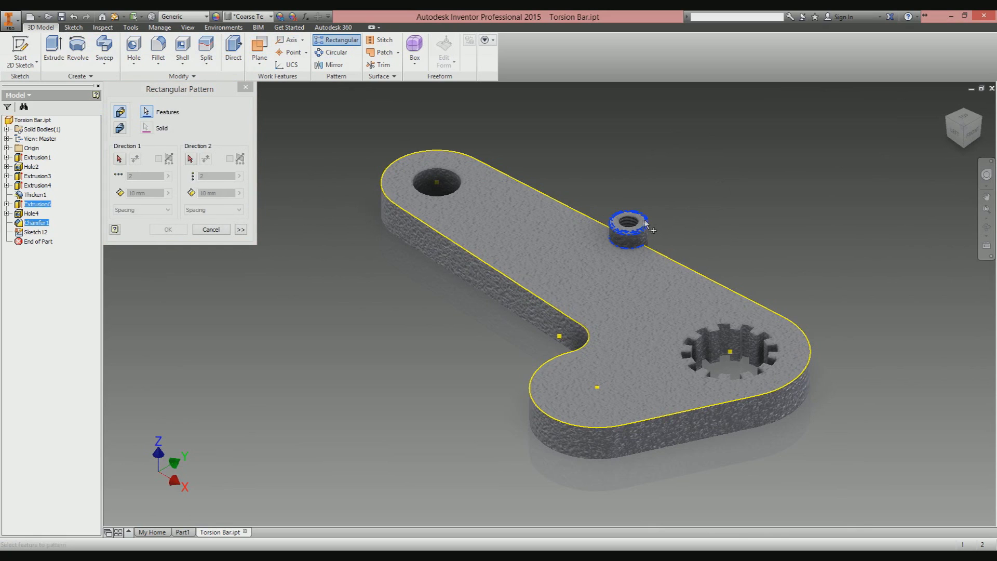
left_click(639, 224)
left_click(118, 160)
Use the sketched outline passing through the threaded boss as the pattern's Direction 1 path.
key("F4")
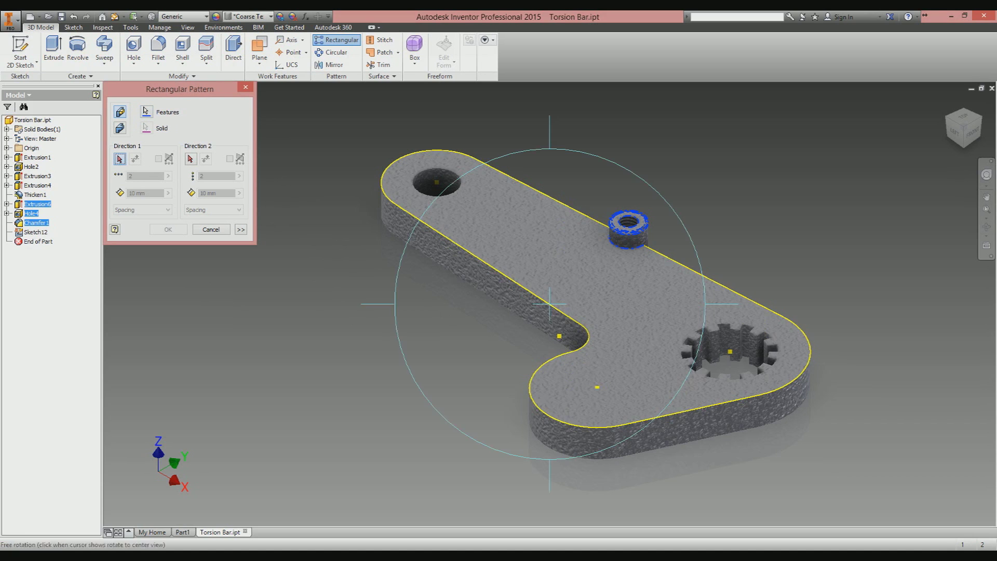
left_click_drag(499, 291, 498, 307)
left_click_drag(569, 254, 570, 322)
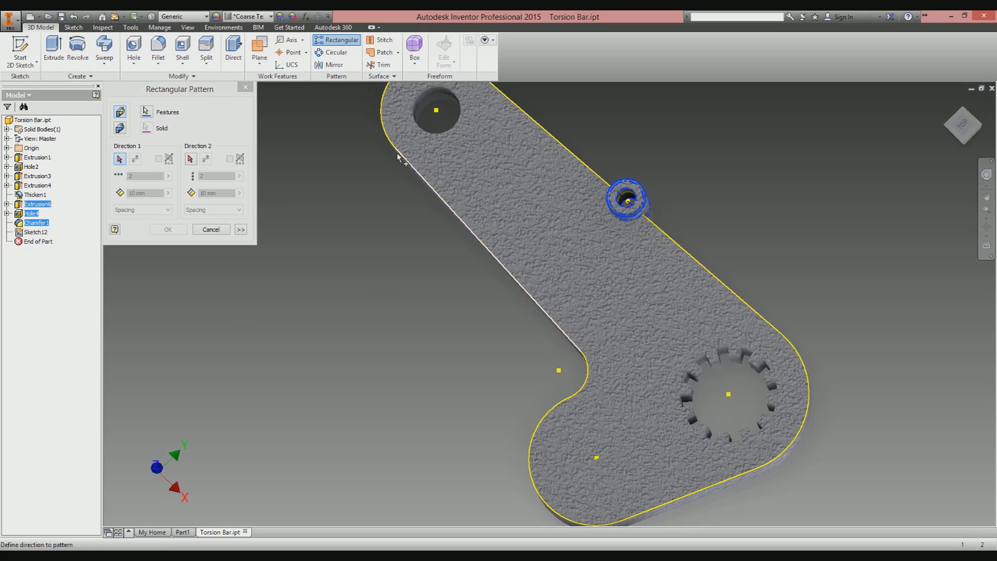
scroll(644, 192, "up", 4)
scroll(643, 191, "up", 2)
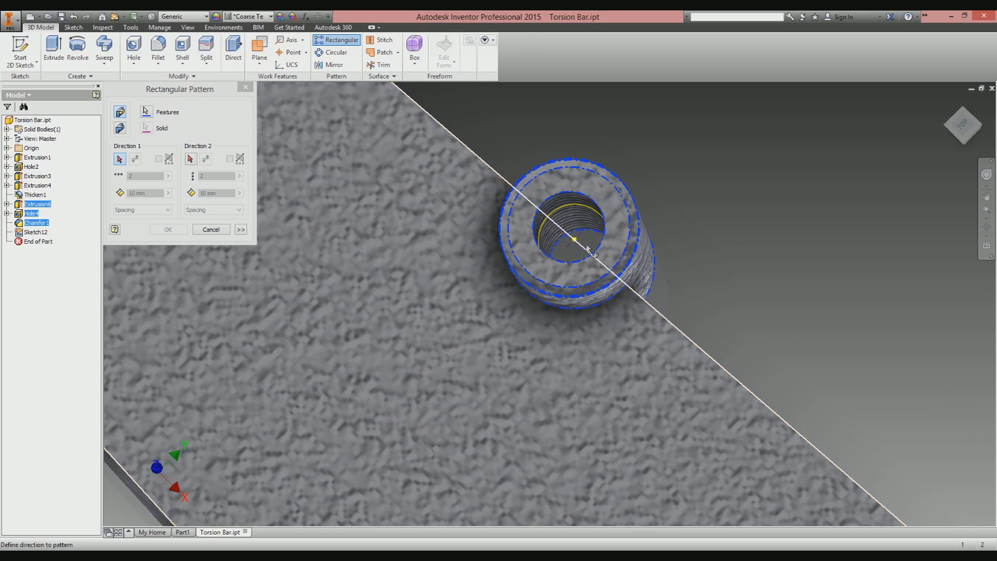
left_click(586, 253)
scroll(585, 254, "down", 5)
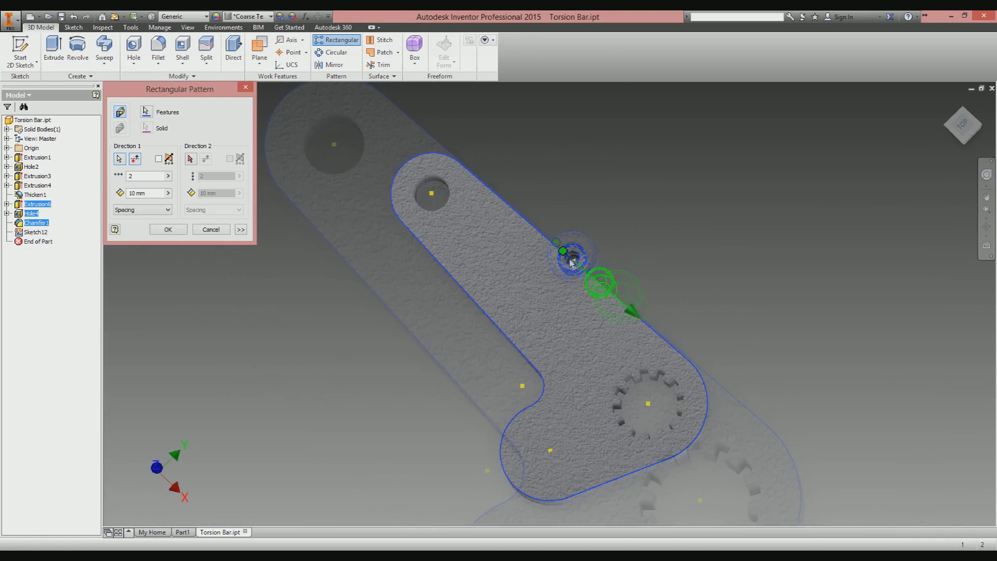
key("F4")
left_click_drag(578, 259, 577, 194)
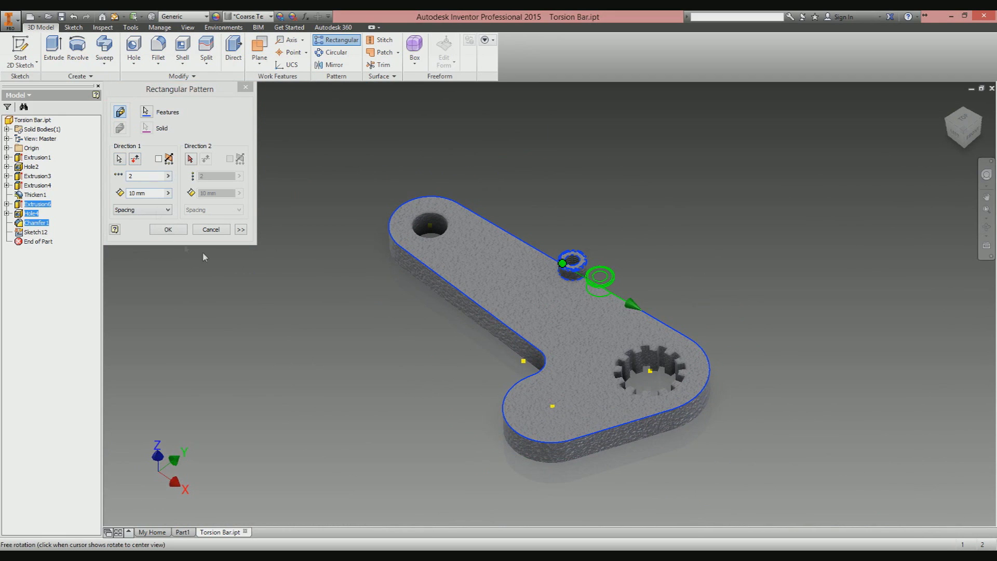
Set the Direction 1 count to 10 occurrences and distribute them over the path's curve length.
left_click_drag(143, 177, 92, 187)
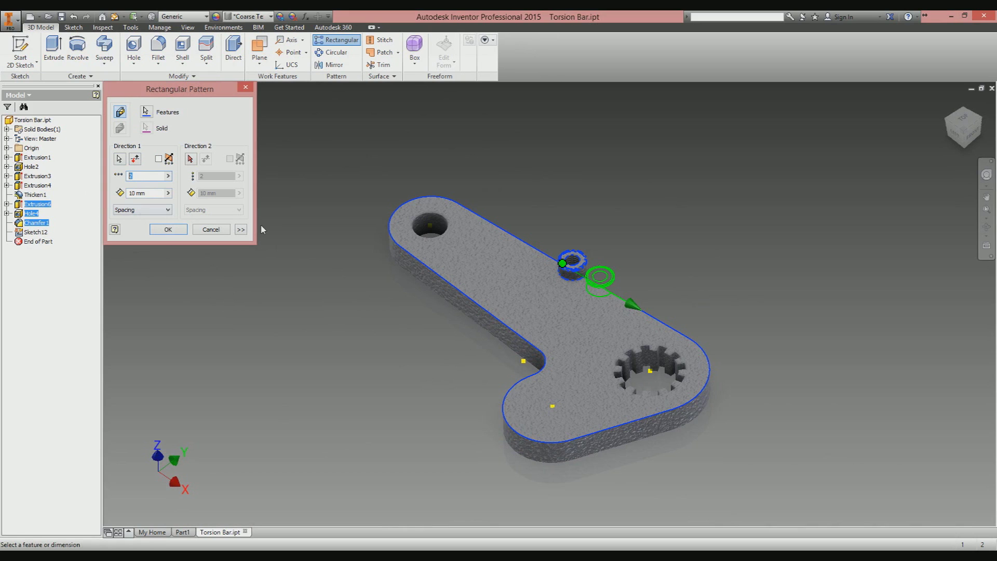
type("10")
middle_click_drag(590, 302, 678, 348, "shift")
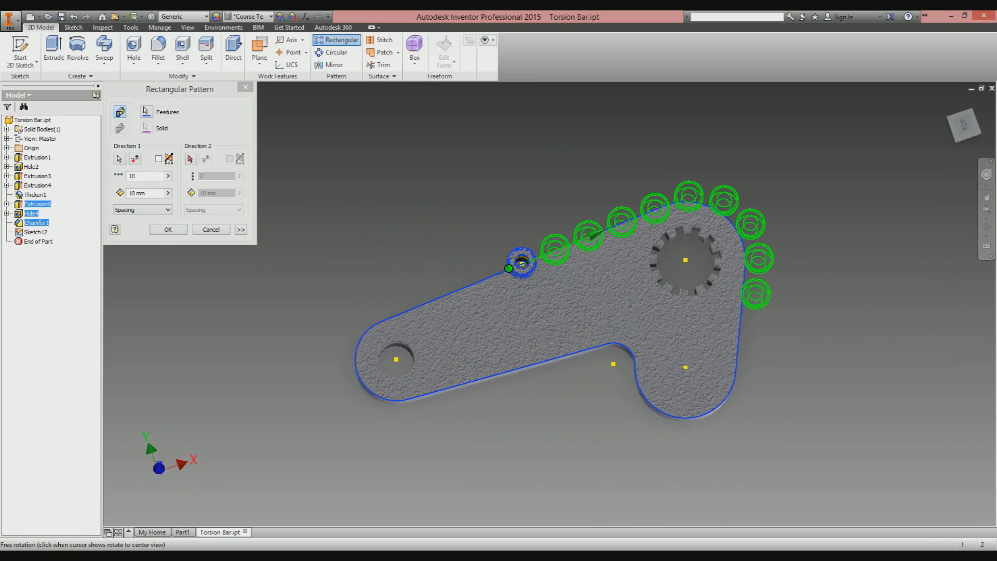
scroll(664, 206, "up", 5)
middle_click_drag(664, 207, 627, 177)
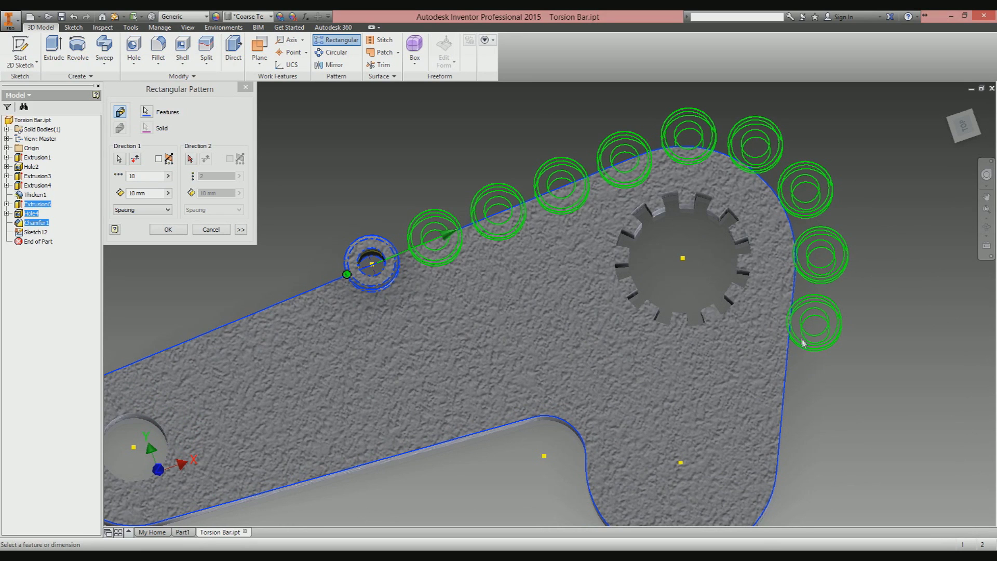
scroll(714, 286, "down", 4)
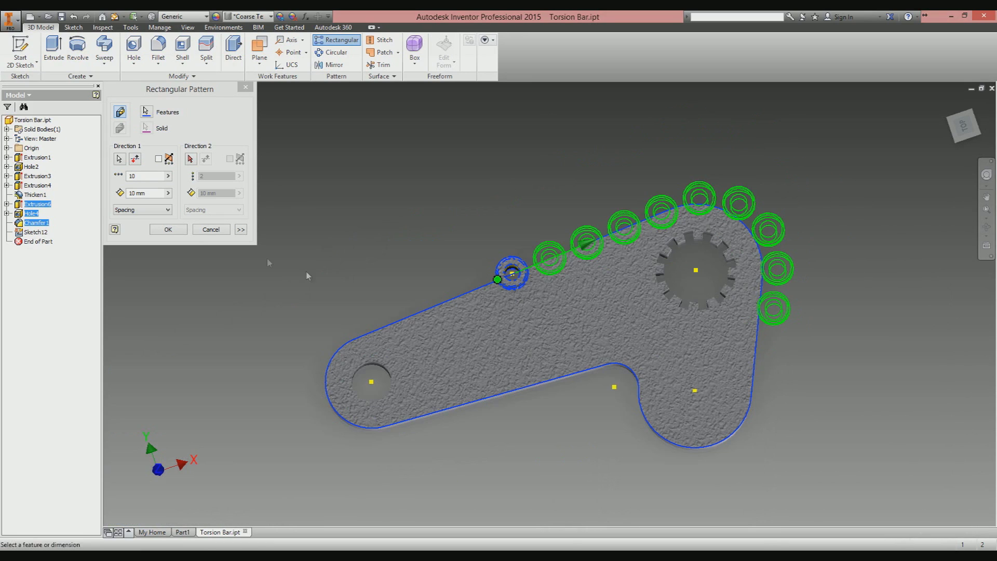
left_click(131, 212)
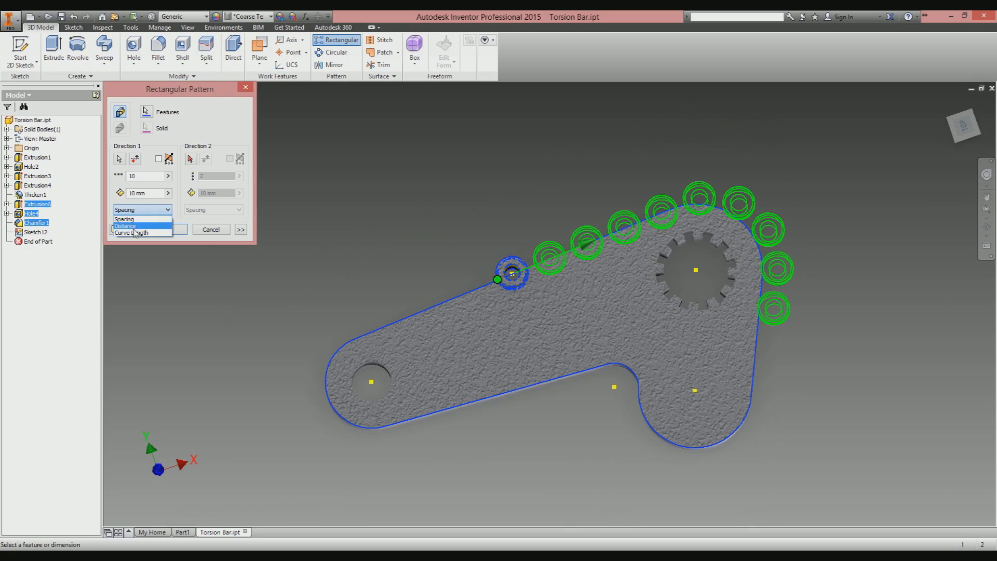
left_click(136, 234)
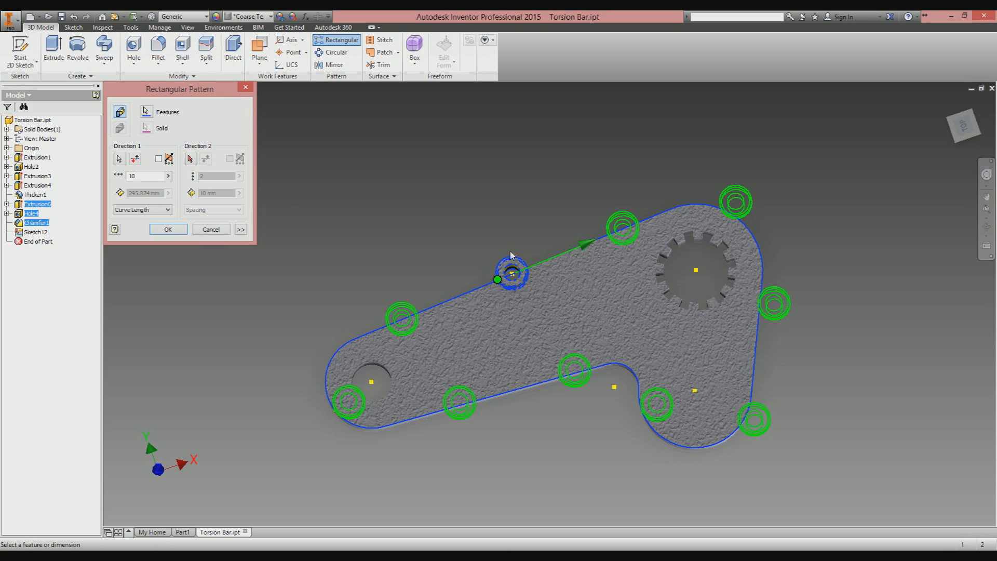
Set the start of the Direction 1 path to the sketch point at the boss hole's centre.
left_click(963, 124)
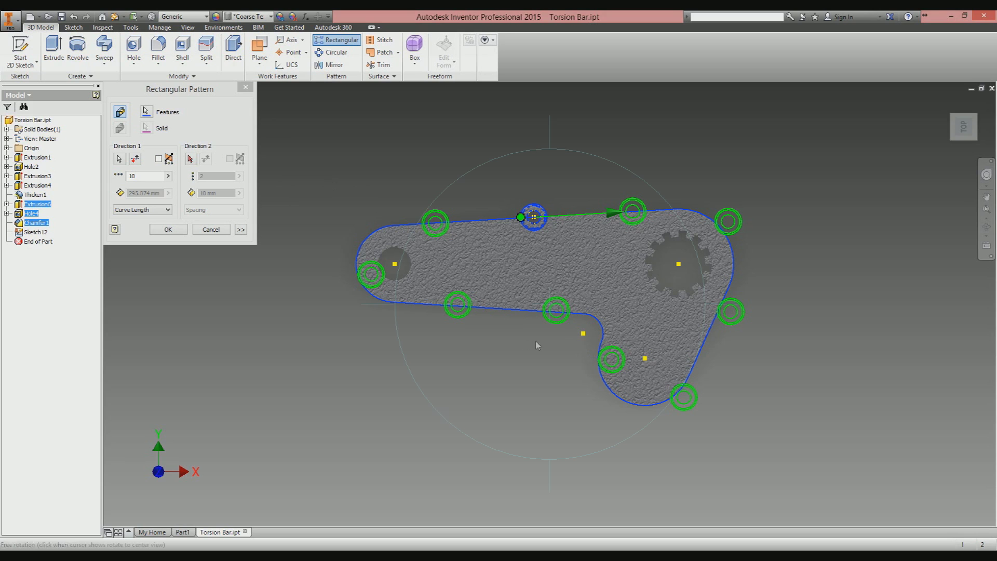
scroll(534, 218, "up", 5)
scroll(536, 224, "down", 5)
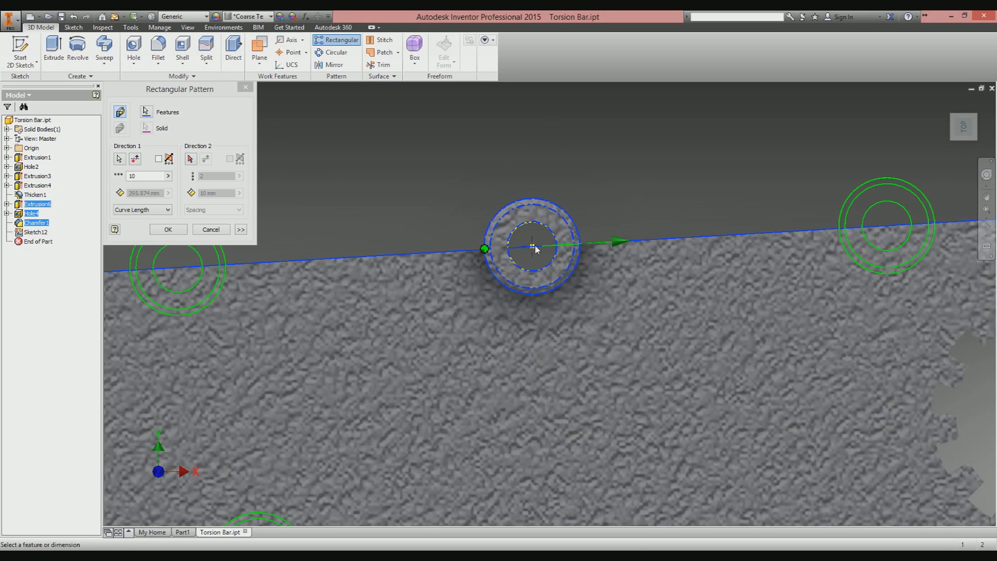
left_click(240, 230)
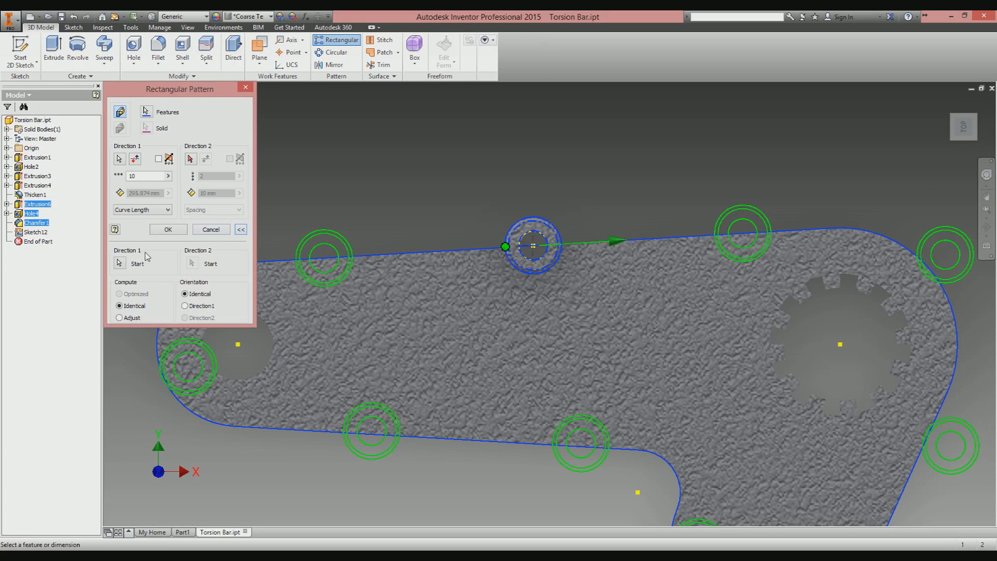
left_click(121, 264)
left_click(533, 254)
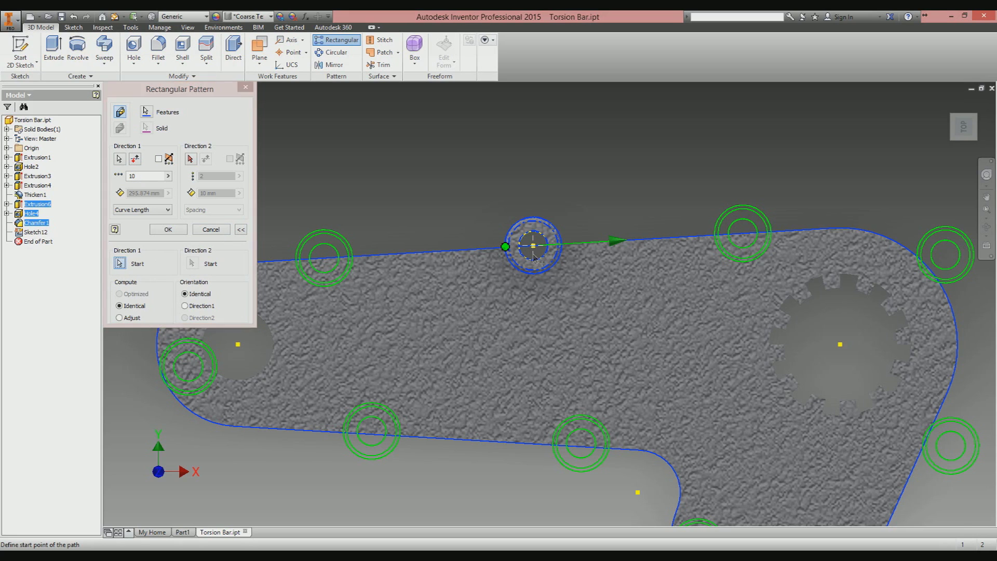
scroll(594, 322, "down", 3)
middle_click_drag(594, 322, 608, 257)
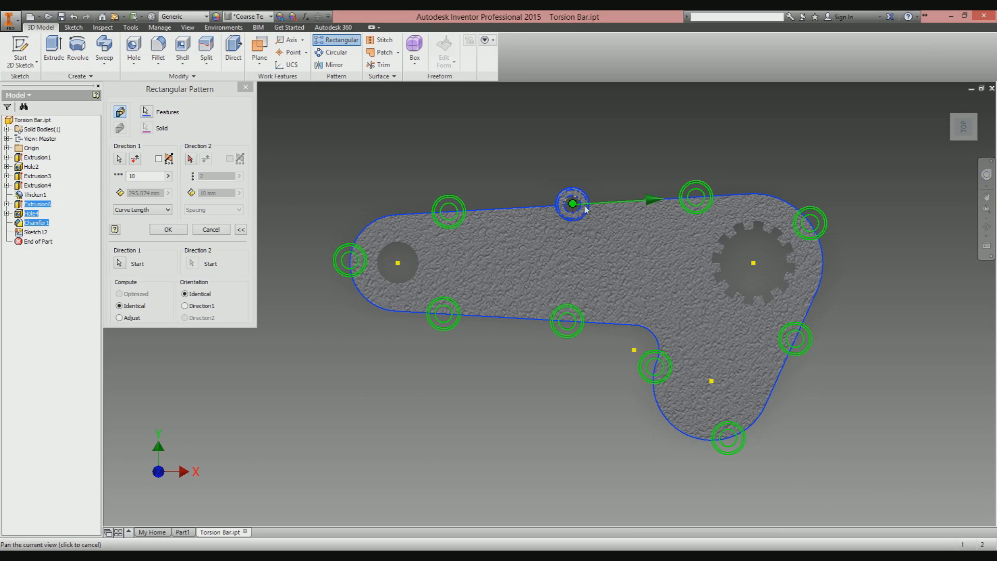
Try 13 occurrences in Direction 1, settle on 20, and create the rectangular pattern of the threaded boss.
left_click_drag(141, 177, 84, 181)
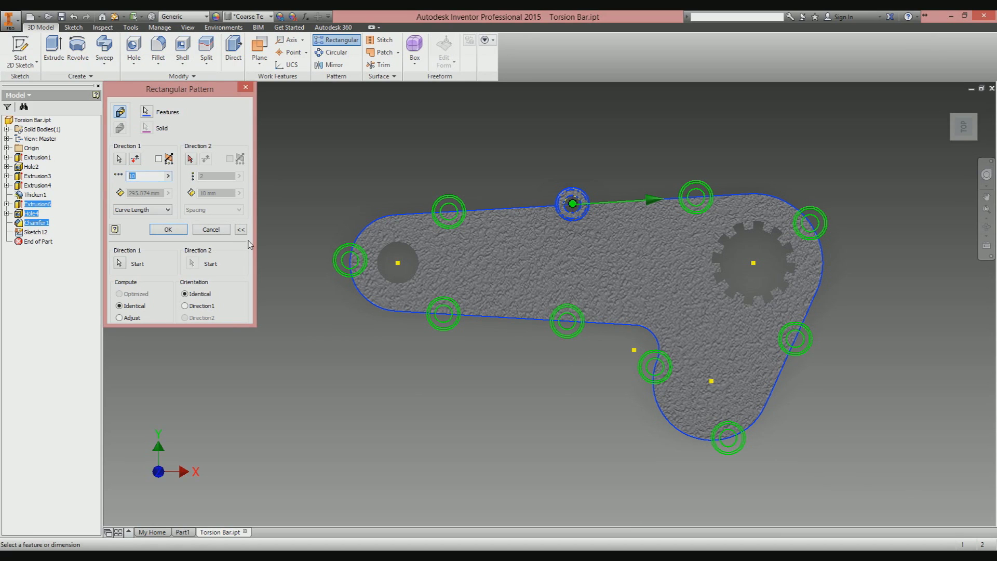
type("13")
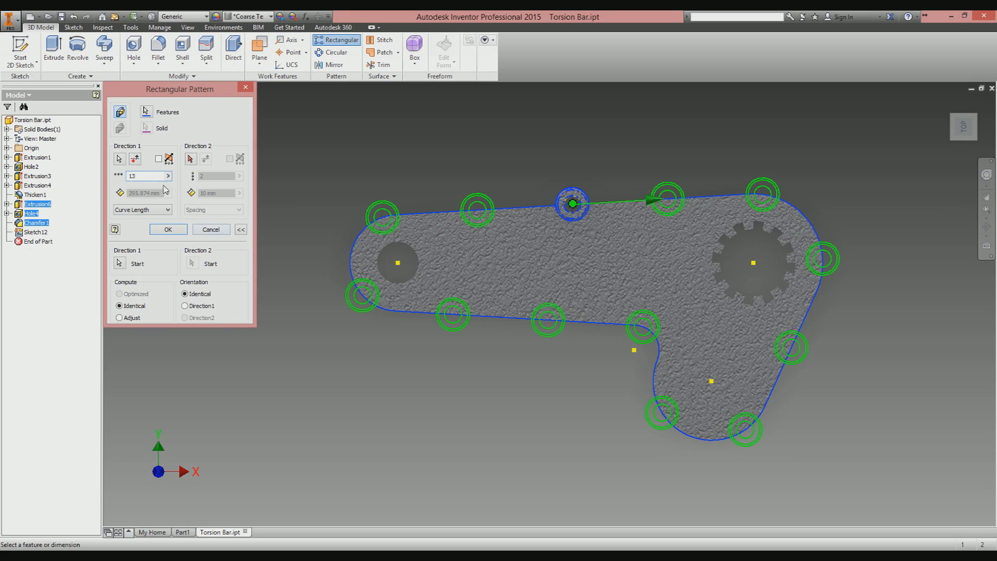
key("BackSpace")
key("BackSpace")
type("20")
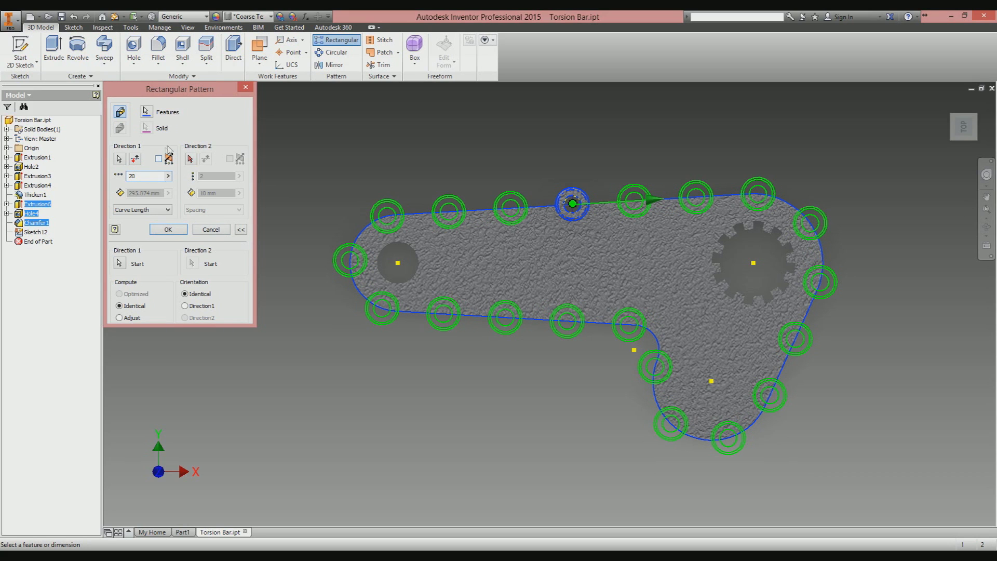
left_click(173, 233)
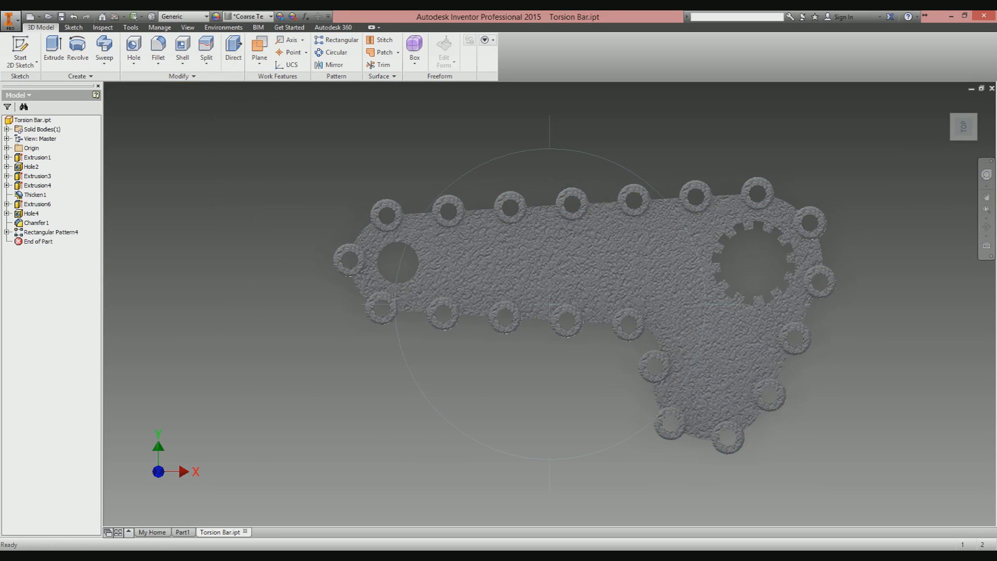
middle_click_drag(511, 296, 517, 317, "shift")
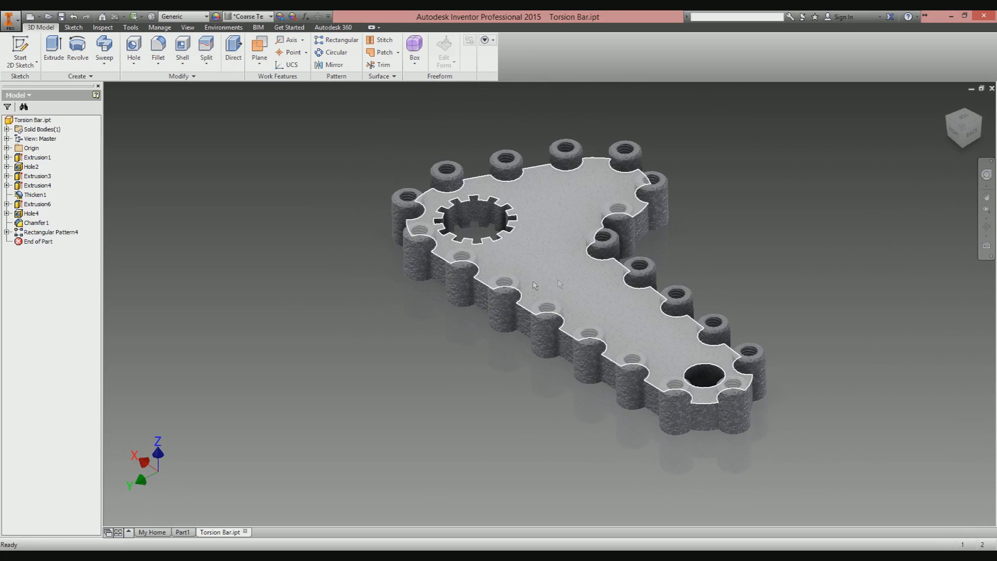
mouse_move(549, 275)
middle_mouse_down("shift")
mouse_move(543, 346)
mouse_move(565, 265)
middle_mouse_up("shift")
middle_click_drag(635, 248, 570, 287)
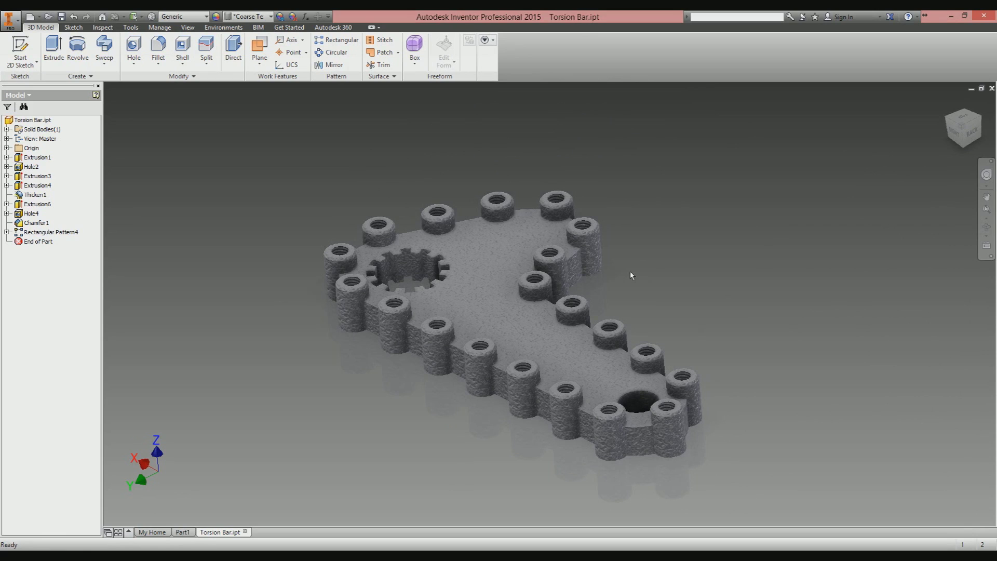